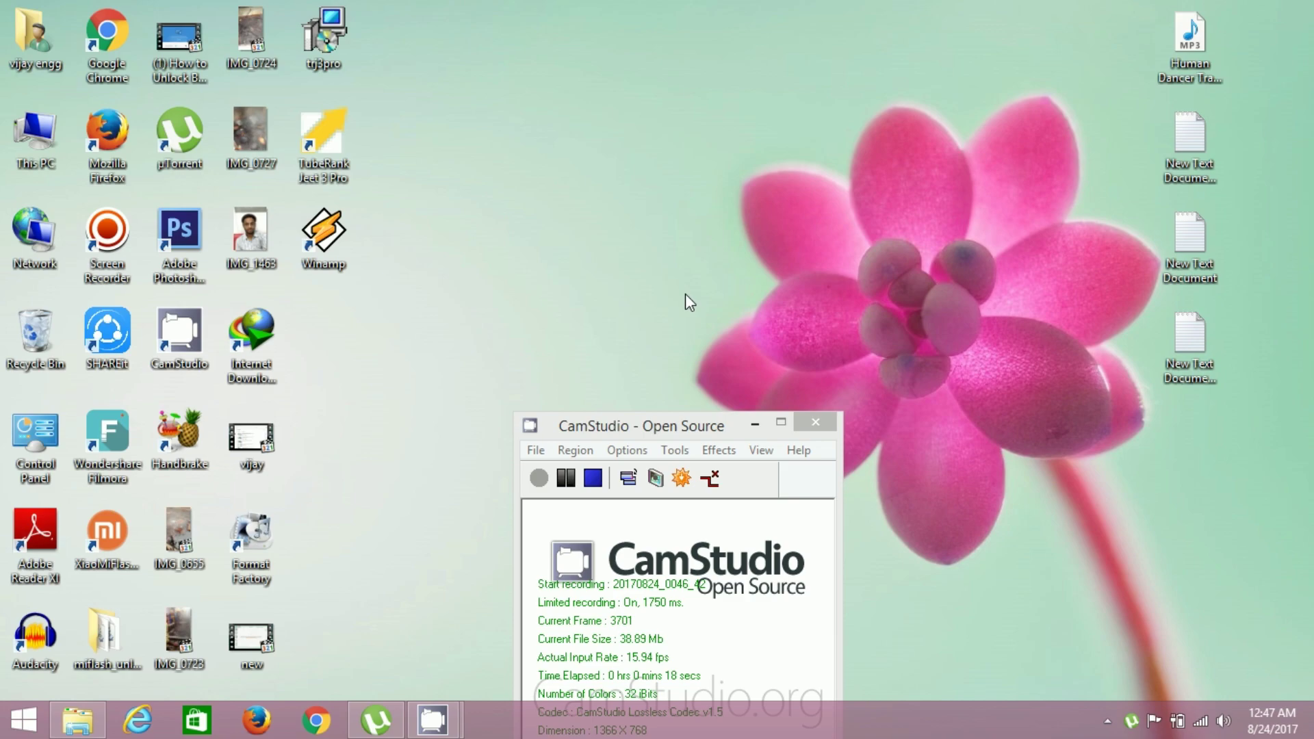
Refresh the desktop five times from its right-click menu.
right_click(587, 240)
click(602, 297)
right_click(617, 225)
click(643, 276)
right_click(634, 231)
click(671, 285)
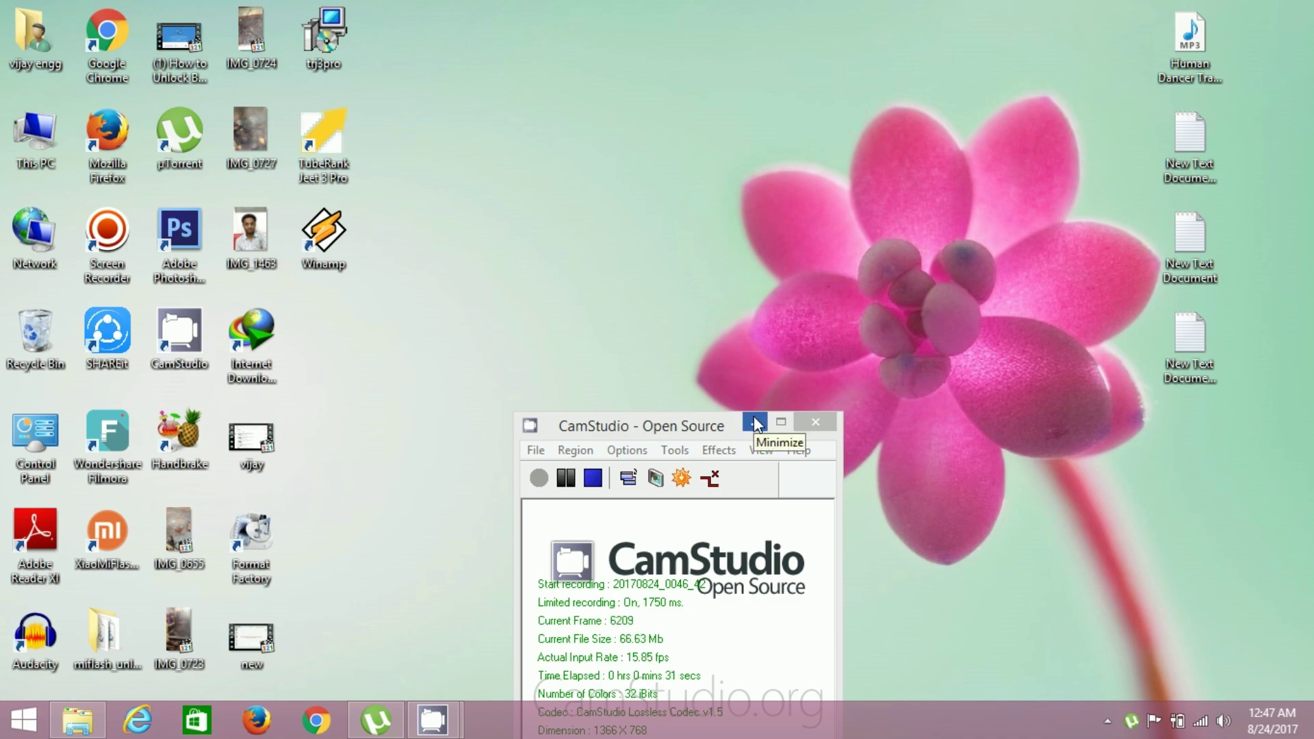
right_click(696, 322)
click(721, 377)
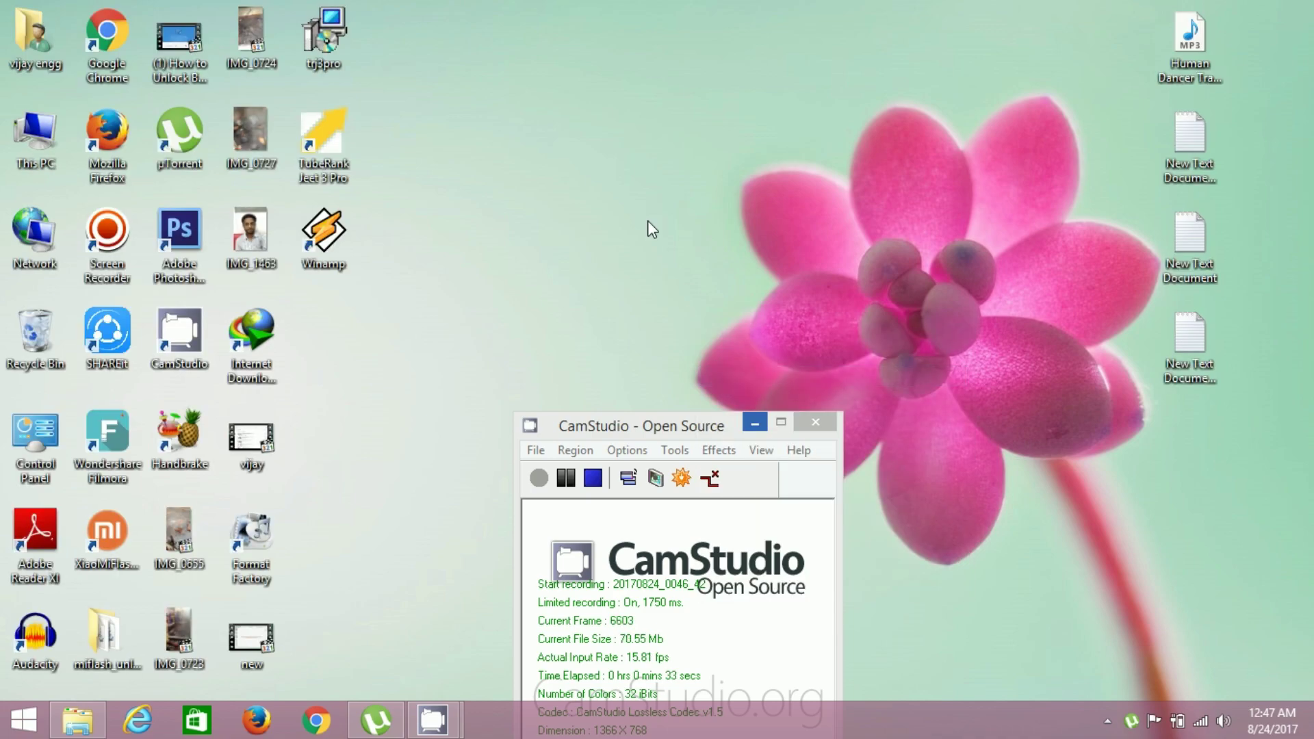
right_click(648, 221)
click(671, 277)
Move the CamStudio recorder window further down the screen, then refresh the desktop.
click(701, 424)
drag(703, 438, 690, 510)
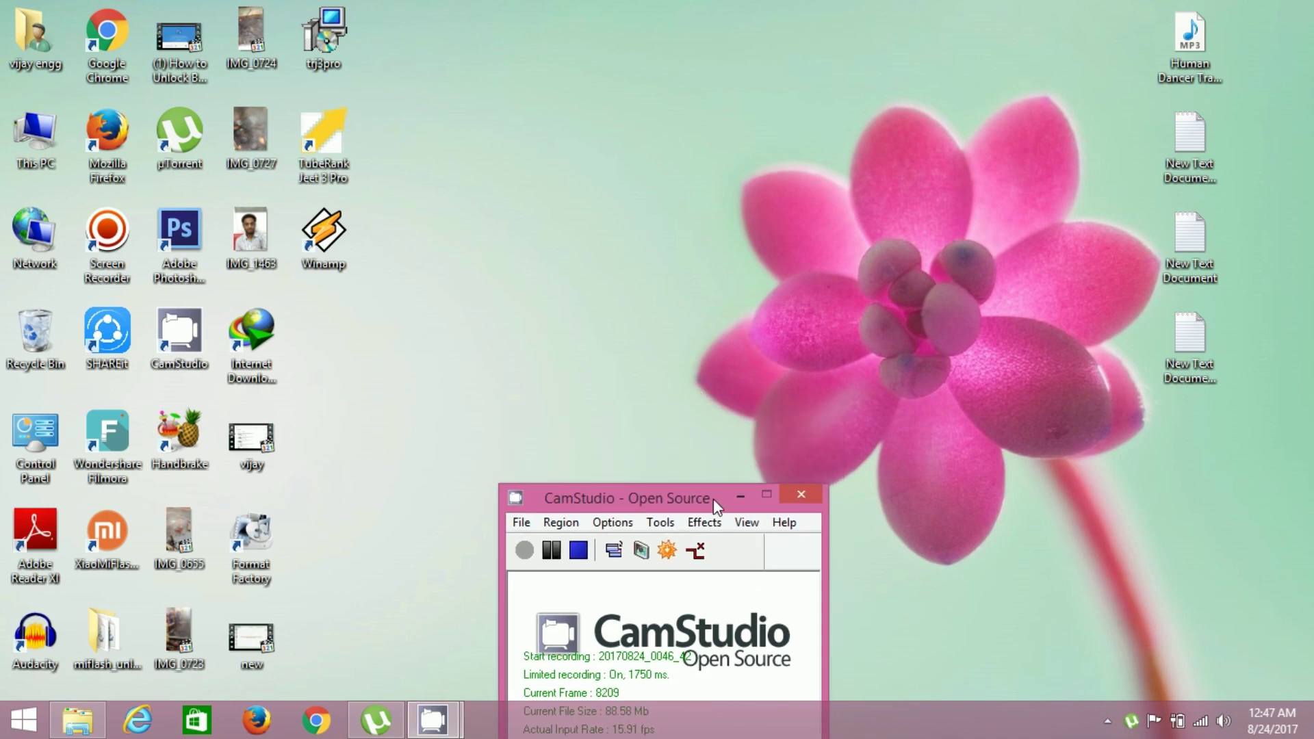
right_click(403, 365)
click(450, 420)
Open the miflash_unlock folder, launch miflash_unlock.exe and agree to its disclaimer.
double_click(117, 628)
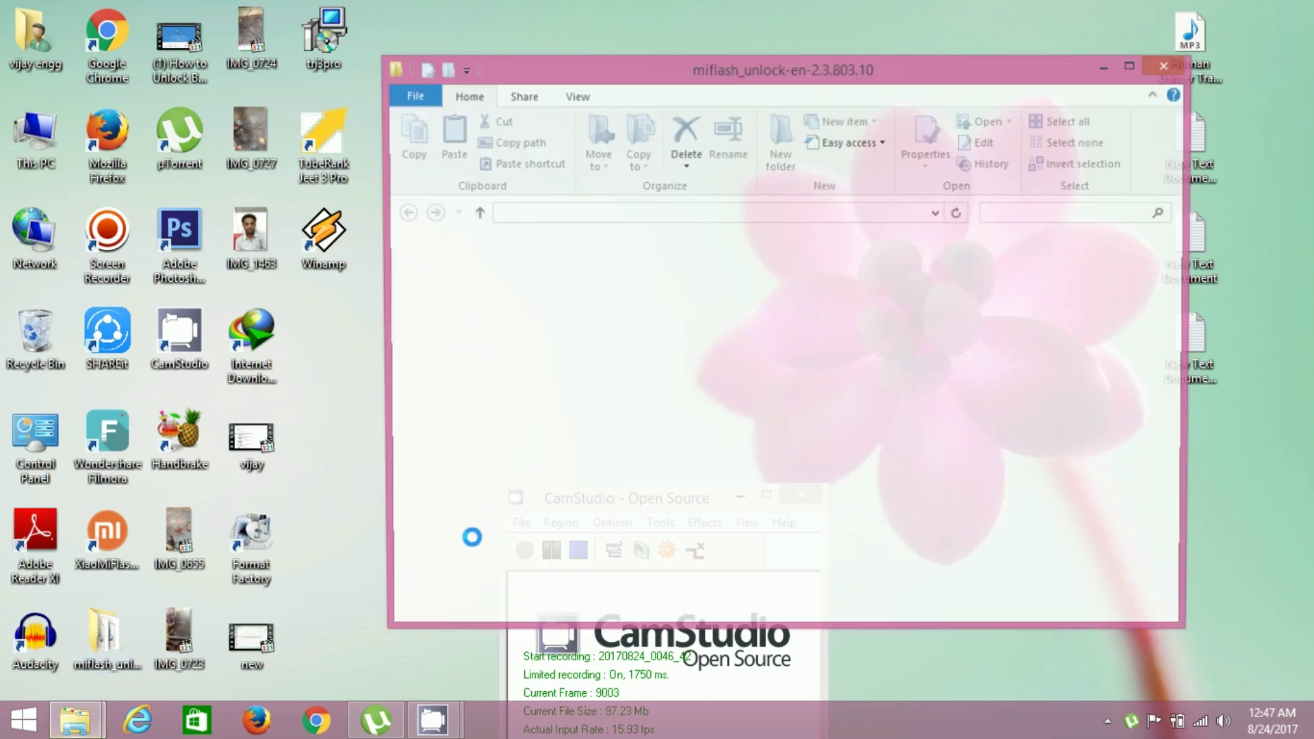
click(603, 597)
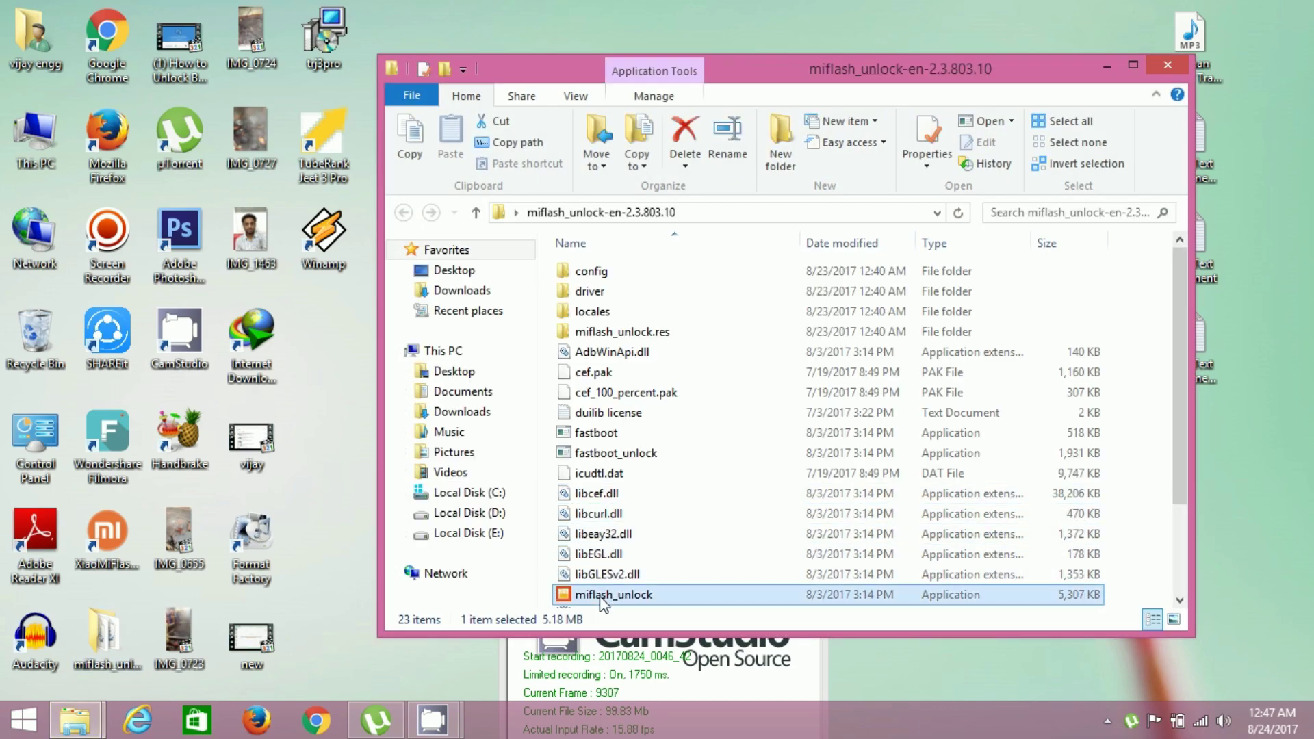
double_click(602, 597)
click(592, 575)
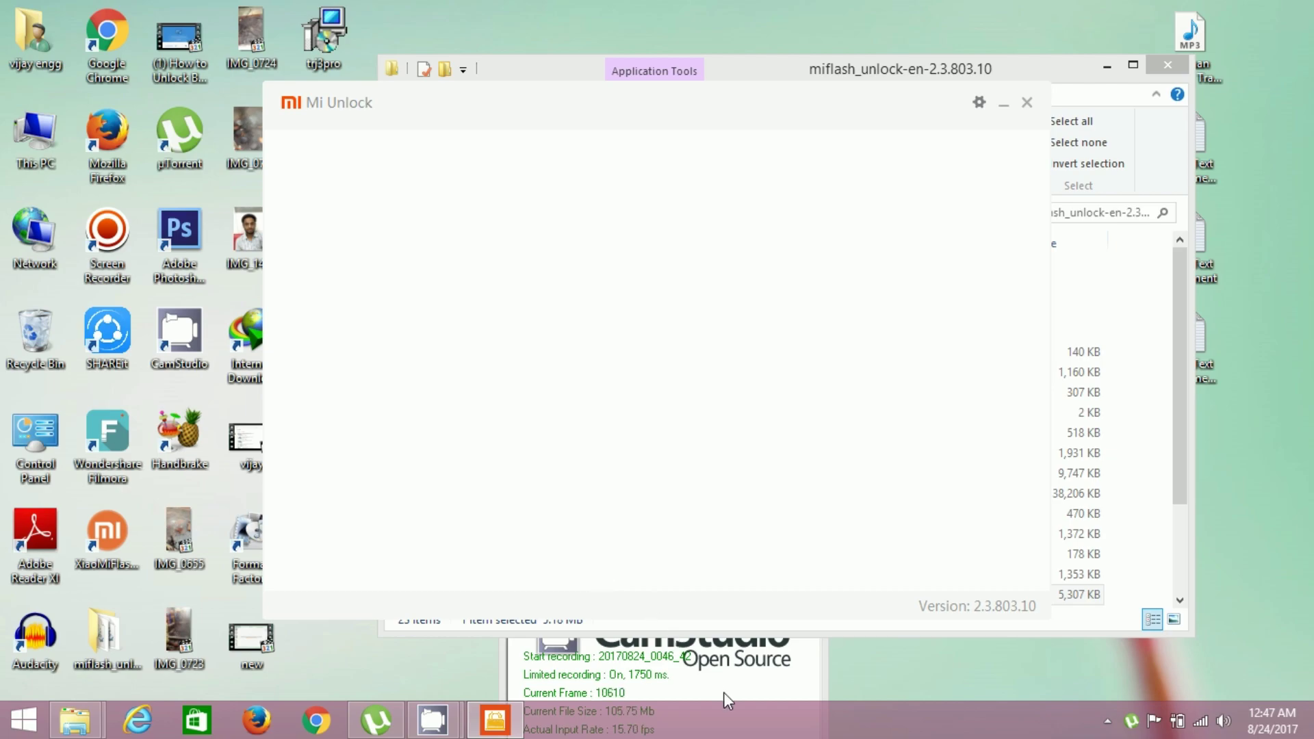
Enter the Mi Account e-mail address and password, then submit the sign-in.
click(581, 292)
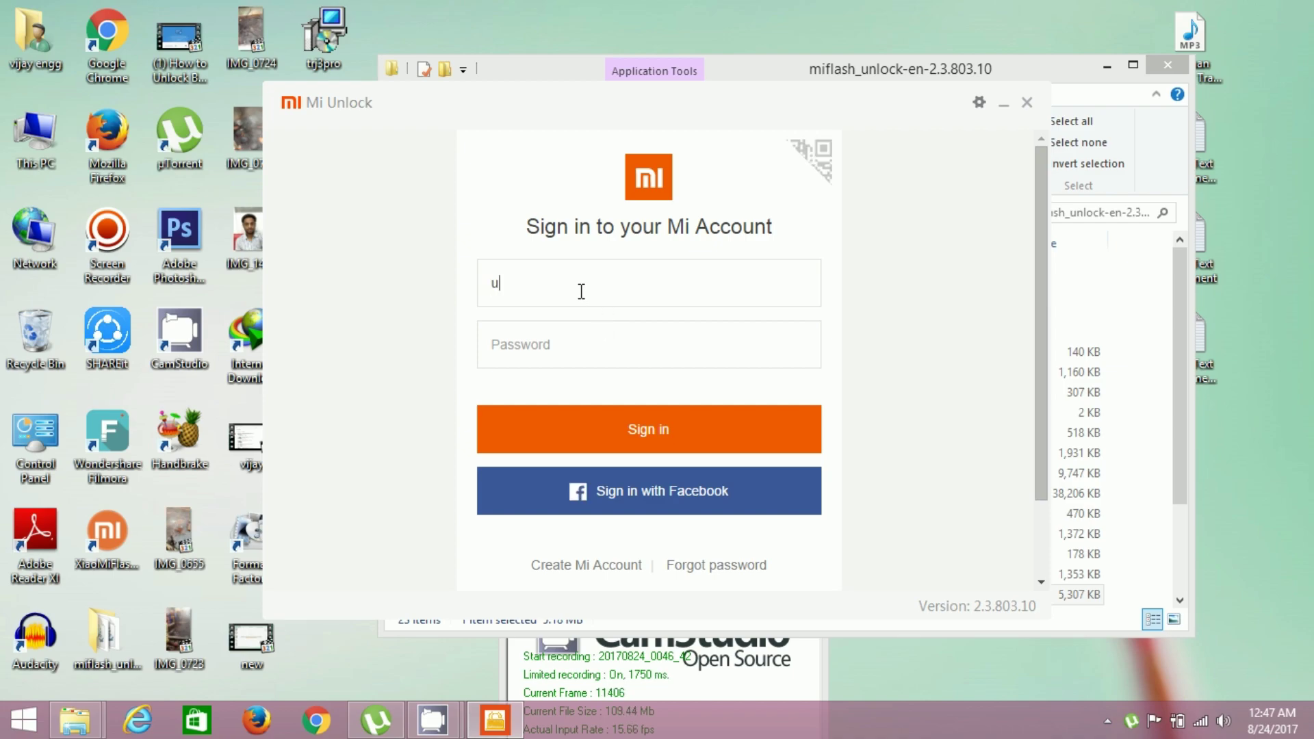
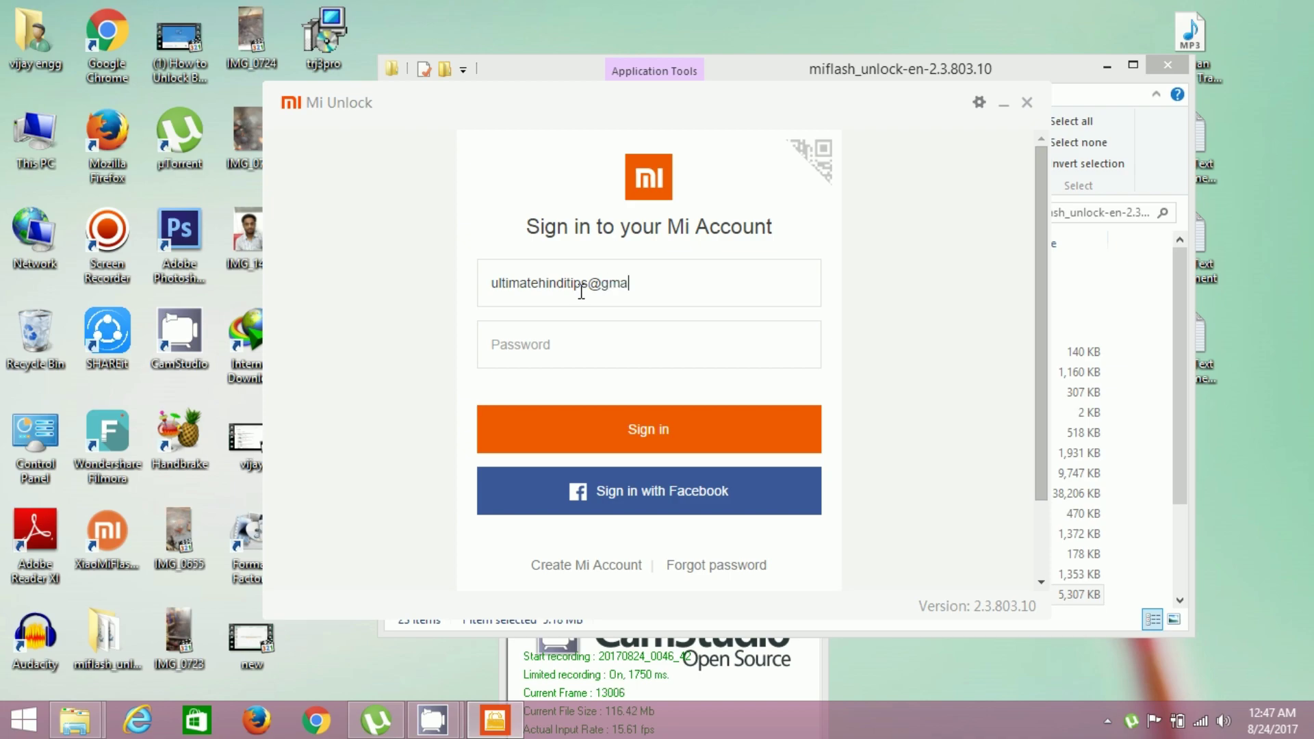
key(Tab)
text(************)
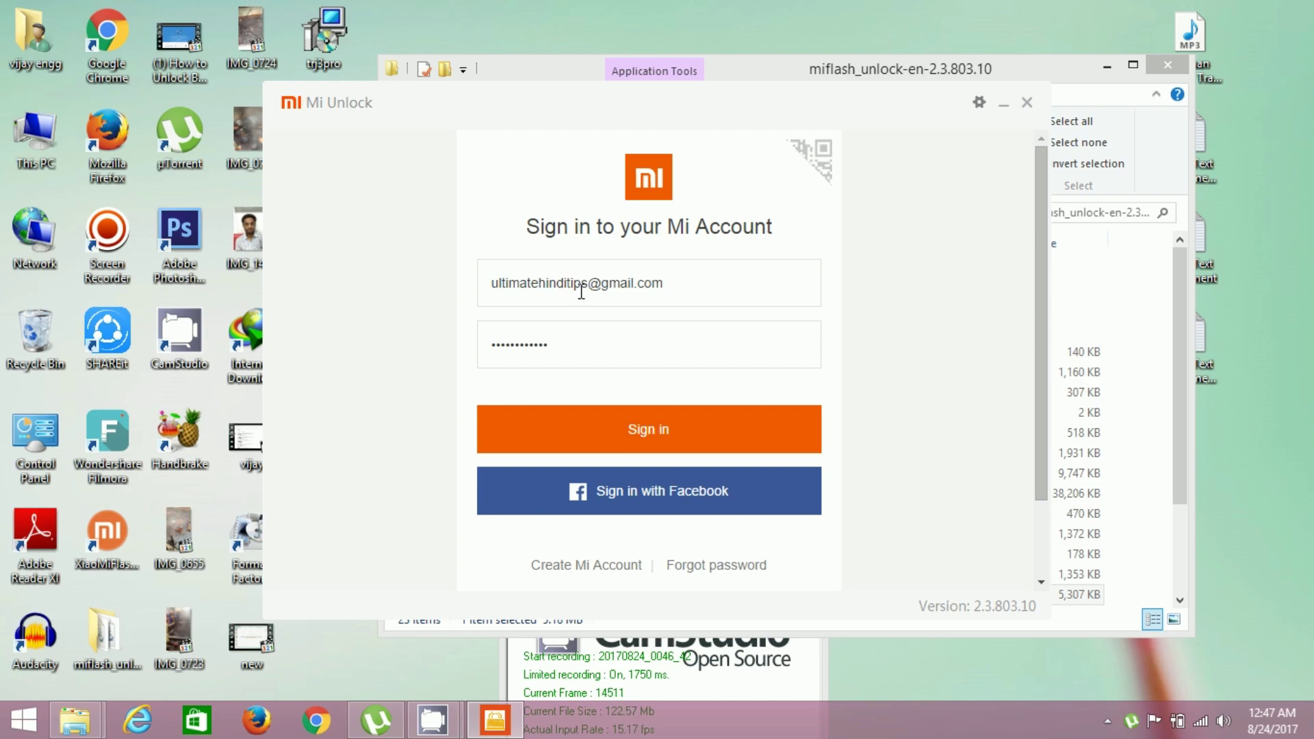
key(Return)
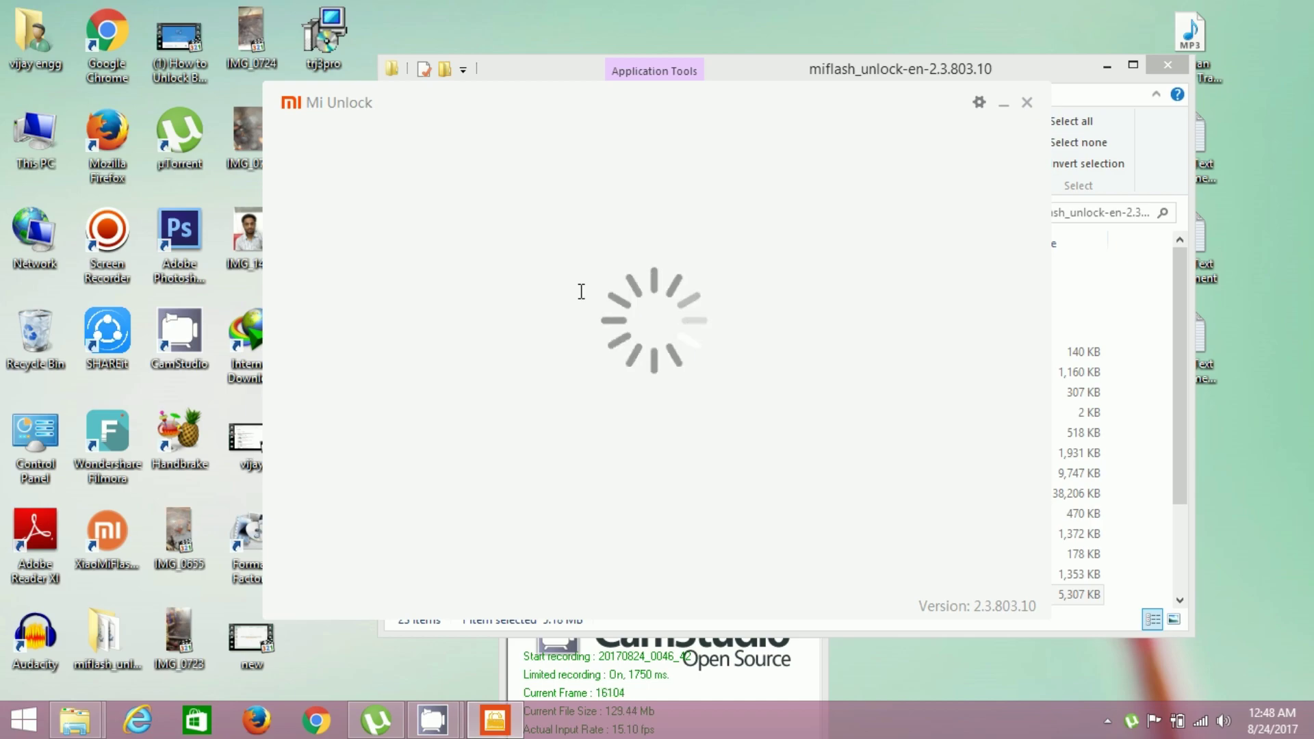
Close the miflash_unlock folder window and refresh the desktop twice while the phone is detected.
click(1167, 65)
right_click(1264, 171)
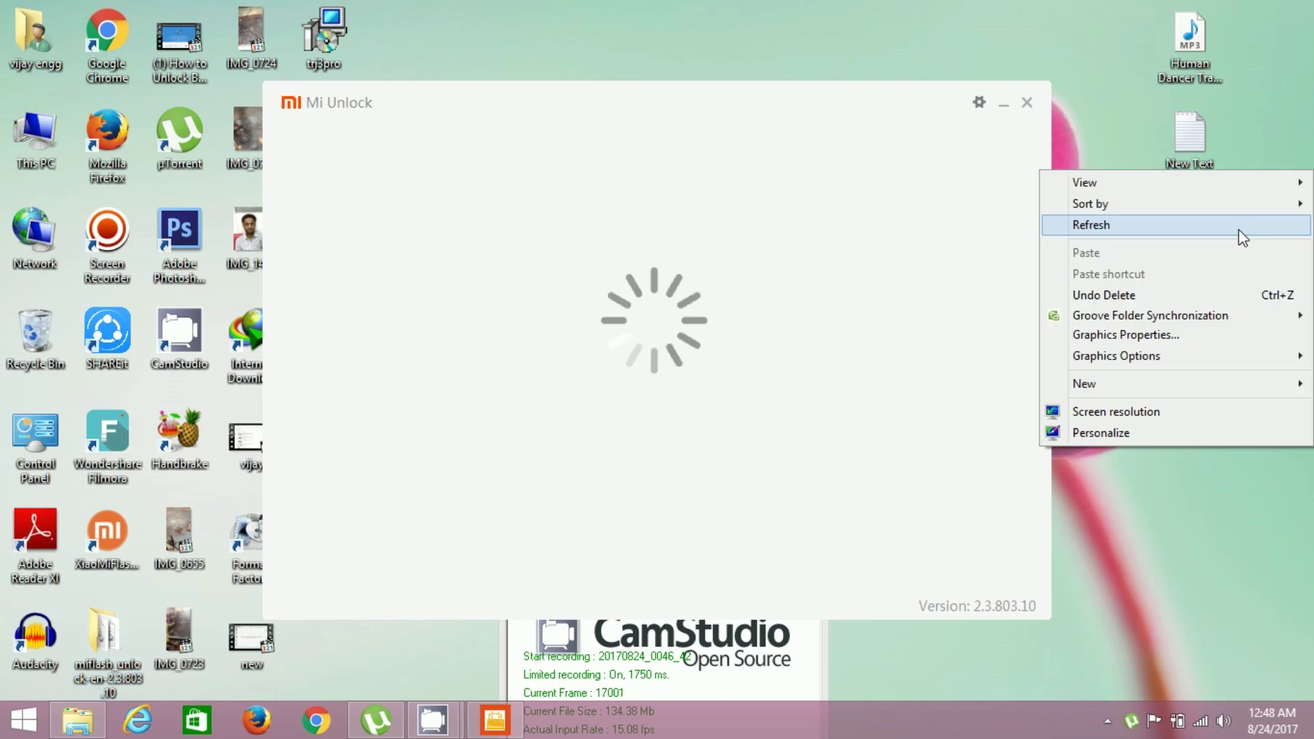
click(1238, 226)
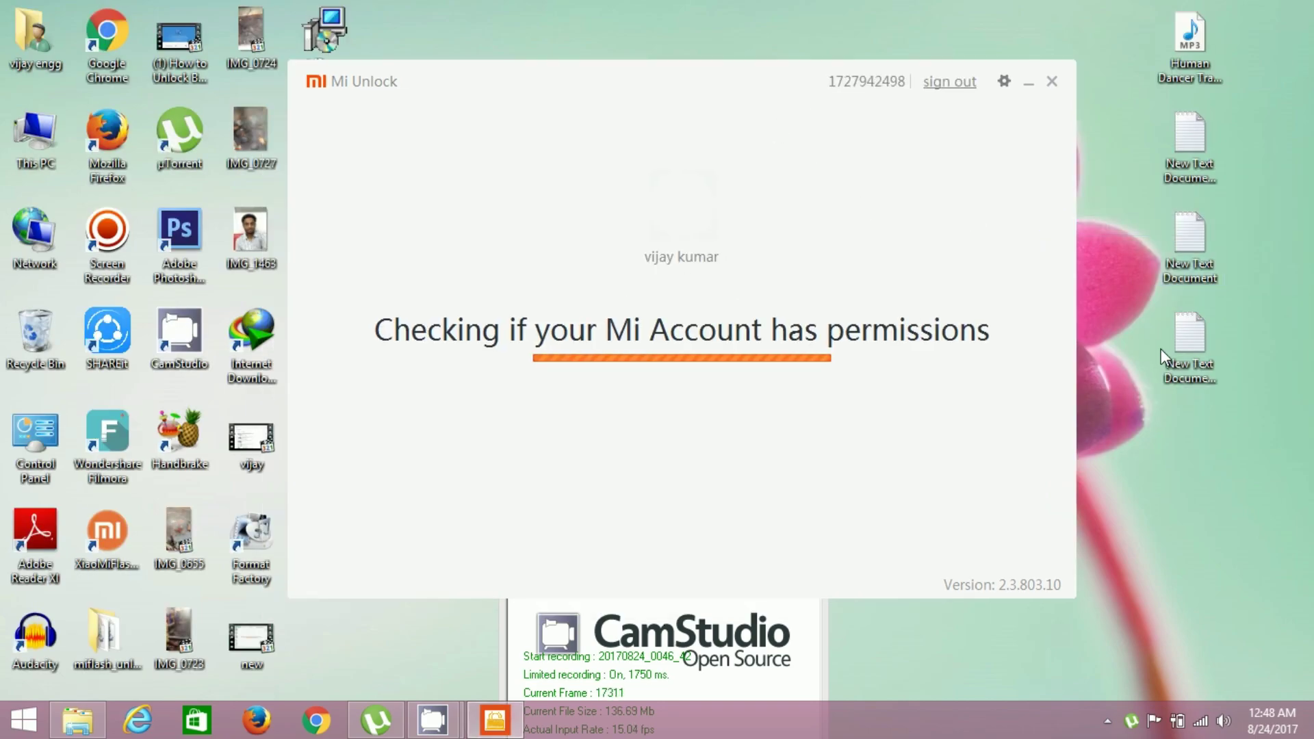
right_click(1250, 241)
click(1233, 290)
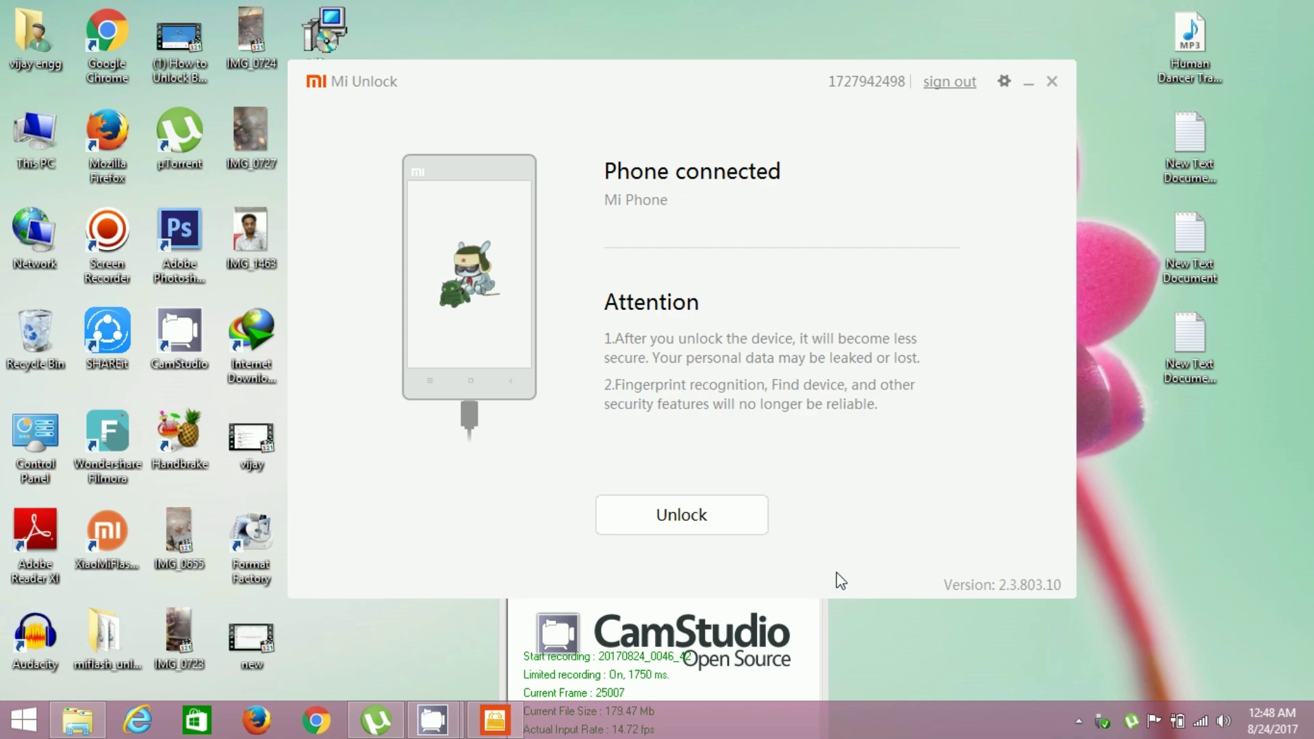
Unlock the connected phone, choosing Unlock anyway past the malware warning.
click(716, 526)
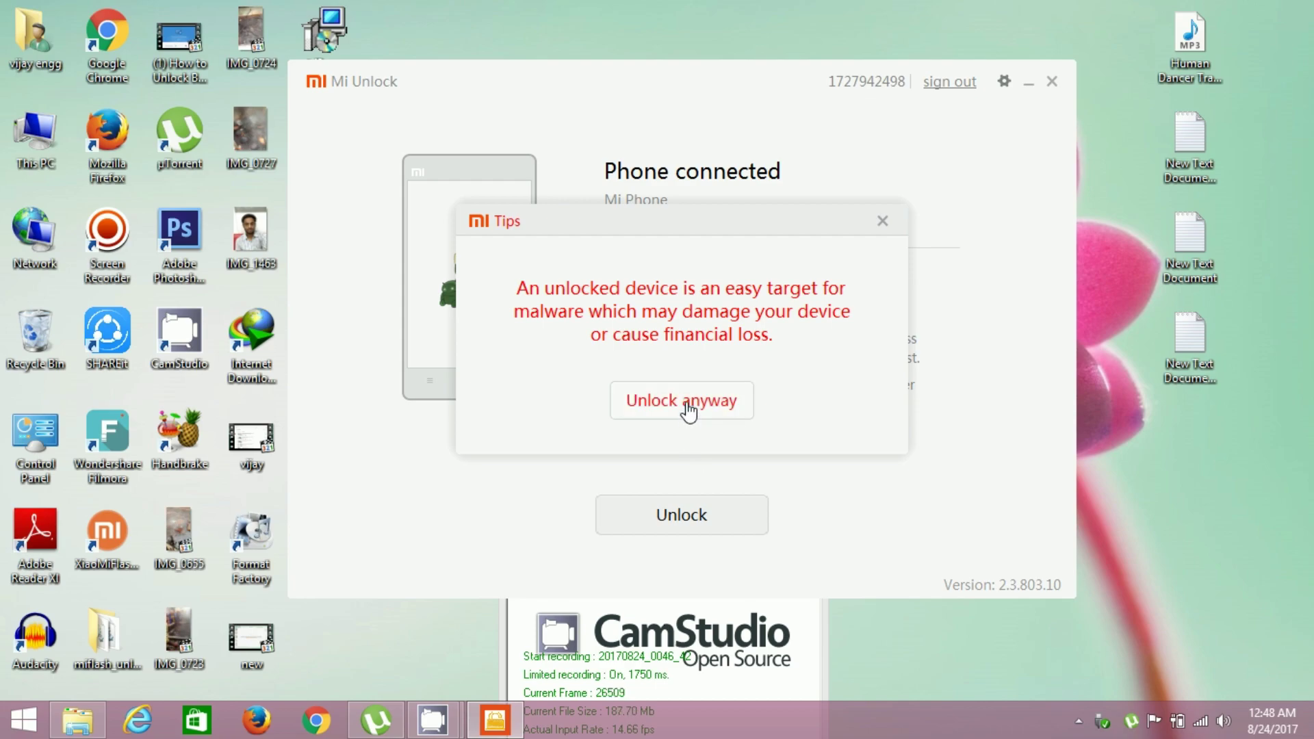
click(689, 411)
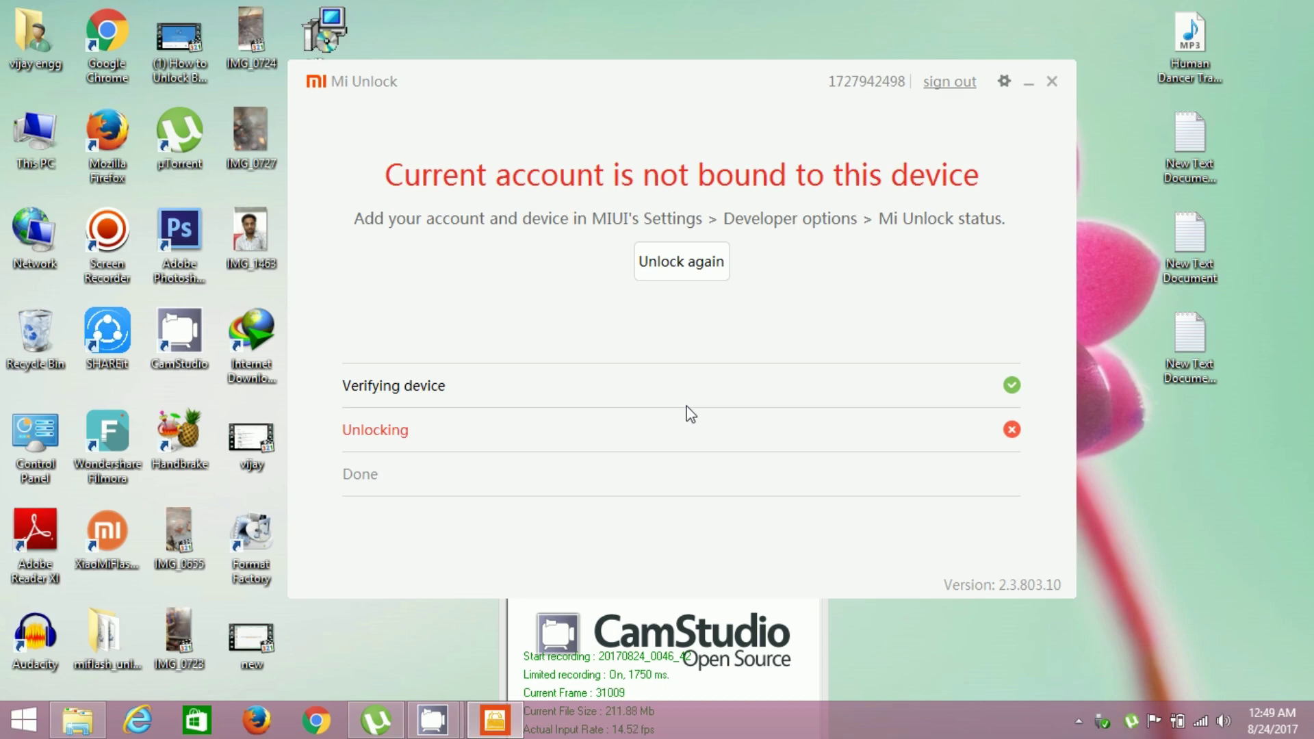
right_click(1193, 488)
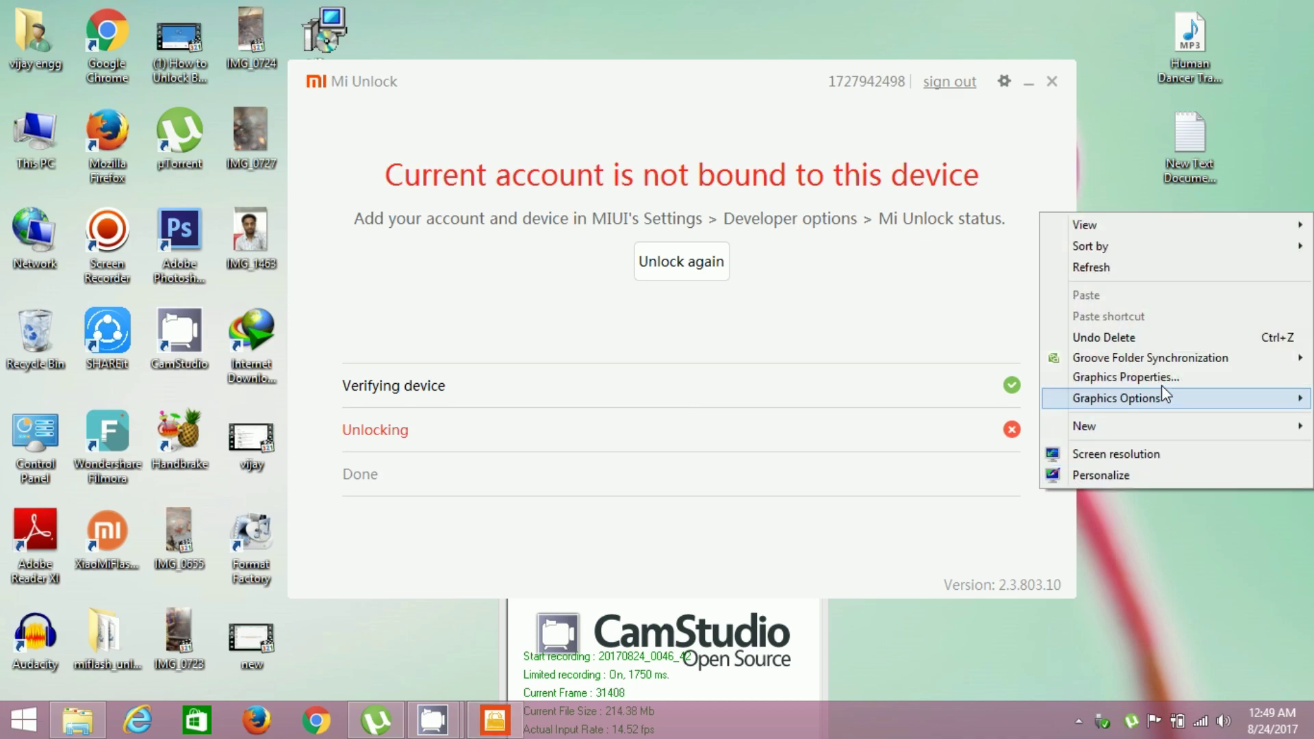
click(1118, 269)
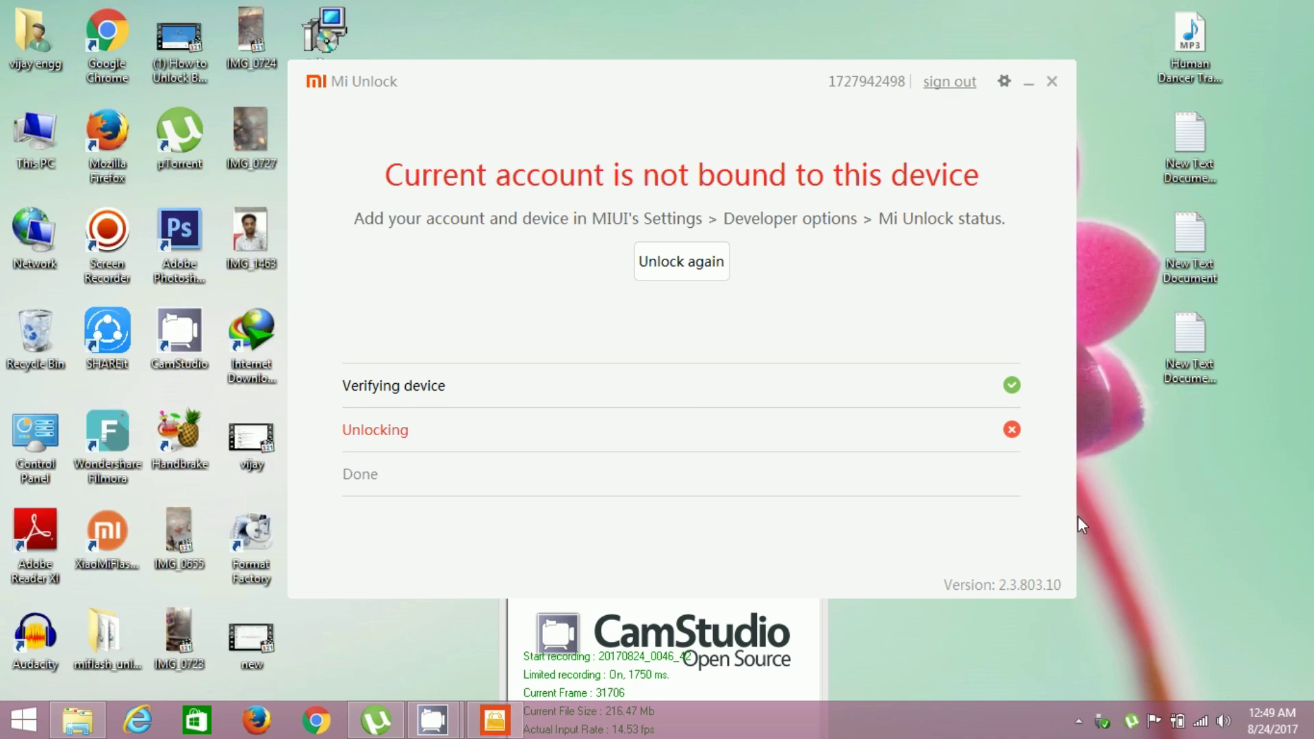
right_click(1192, 479)
click(1119, 248)
Raise the CamStudio recorder window higher on screen, then refresh the desktop.
click(772, 683)
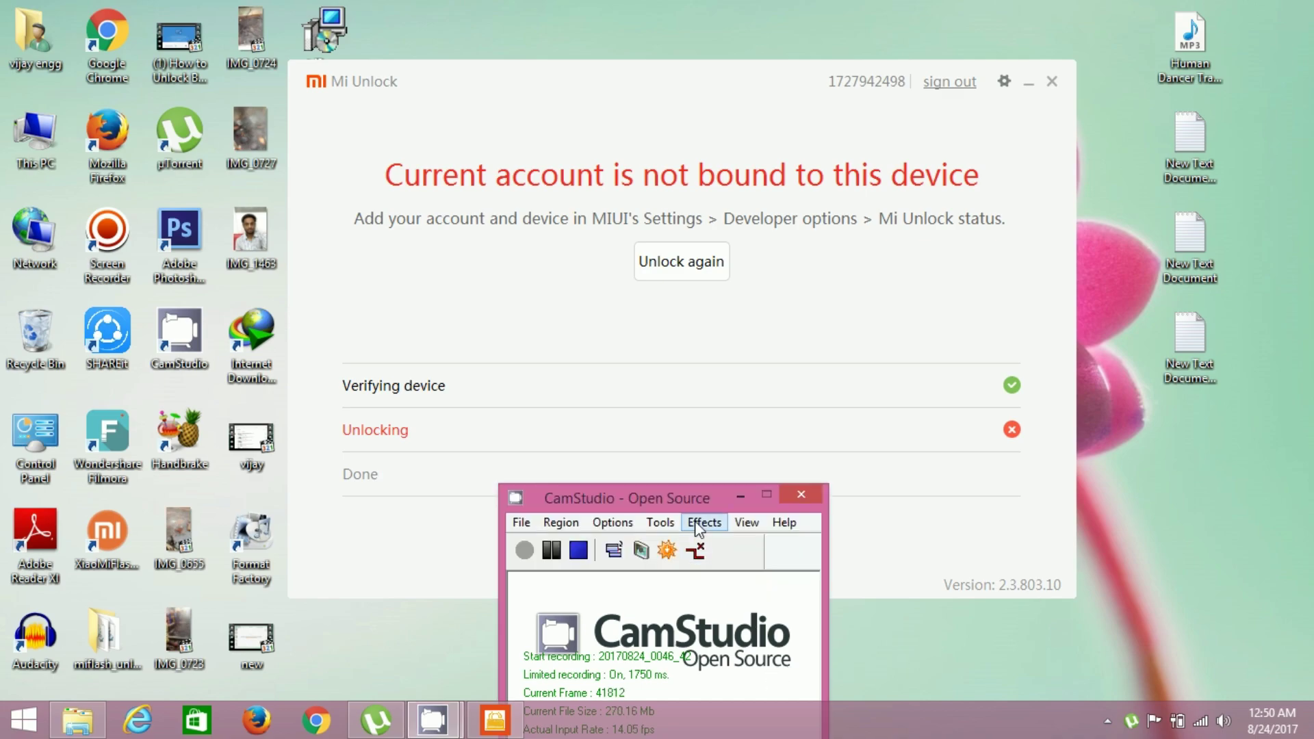
drag(683, 499, 693, 412)
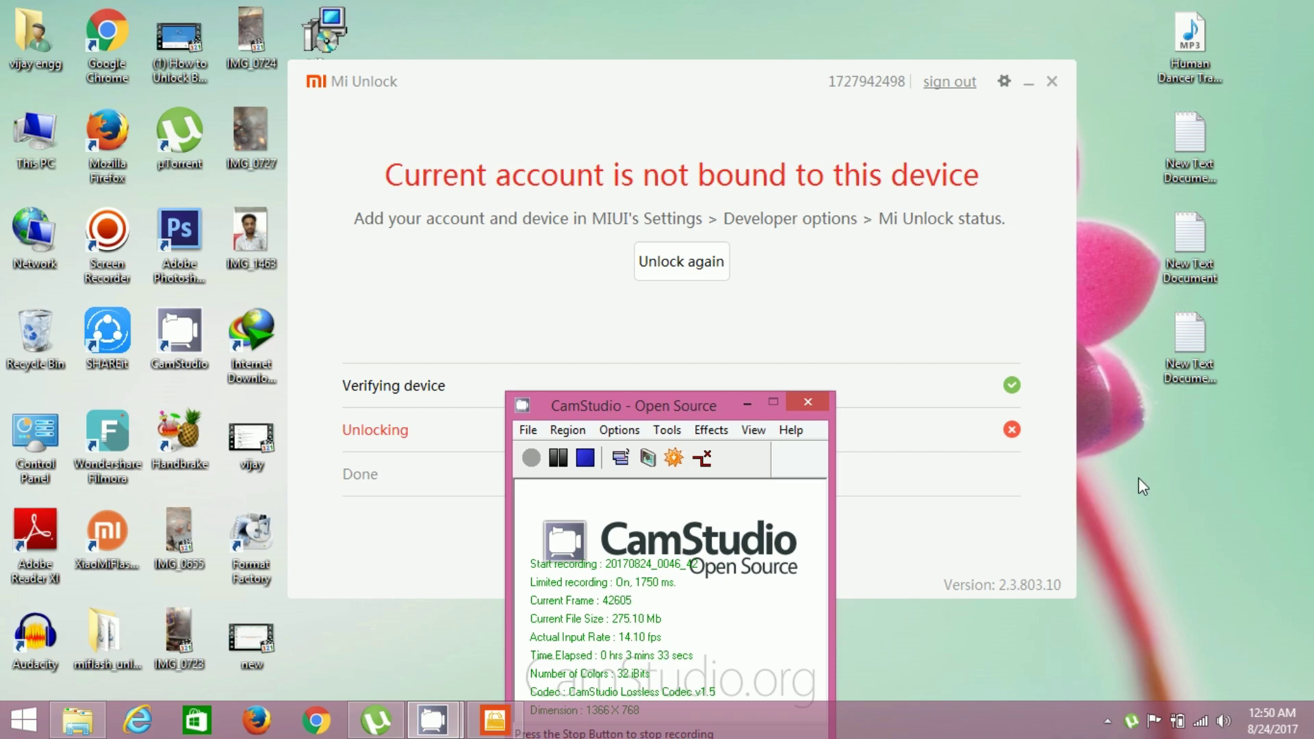
right_click(1148, 455)
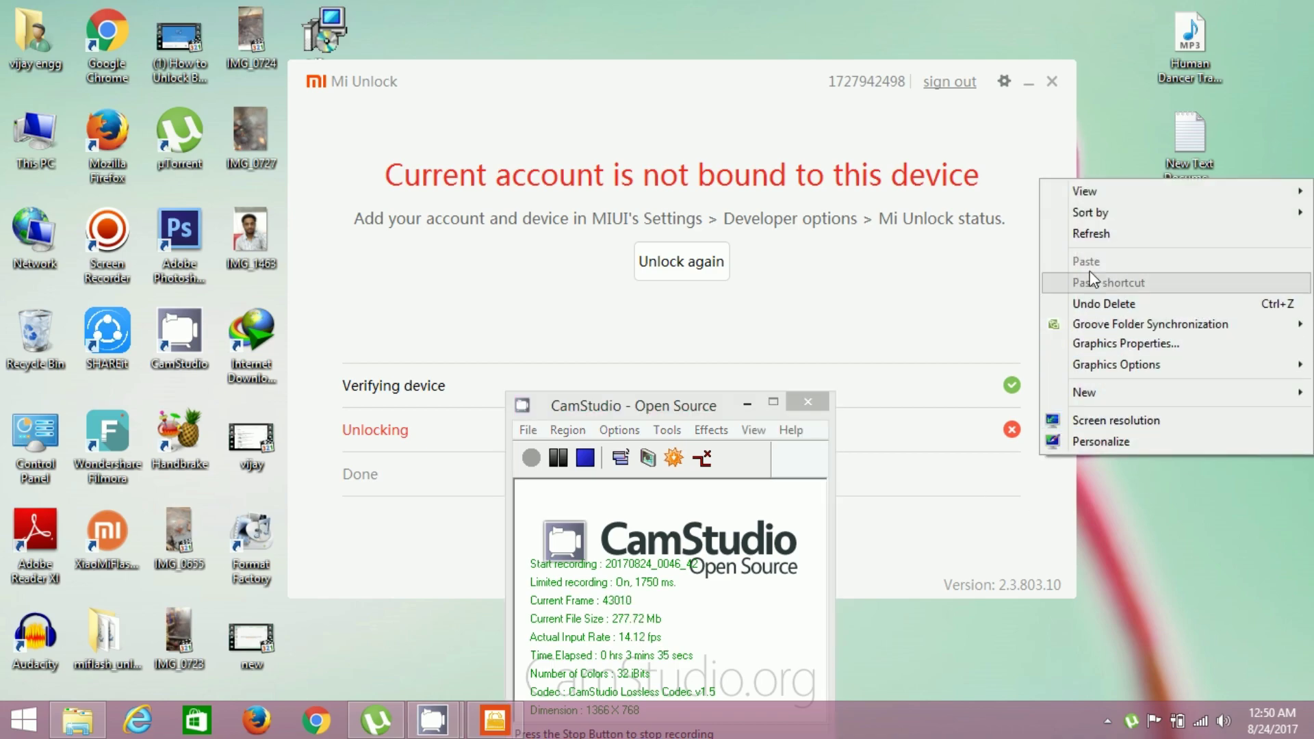
click(1096, 234)
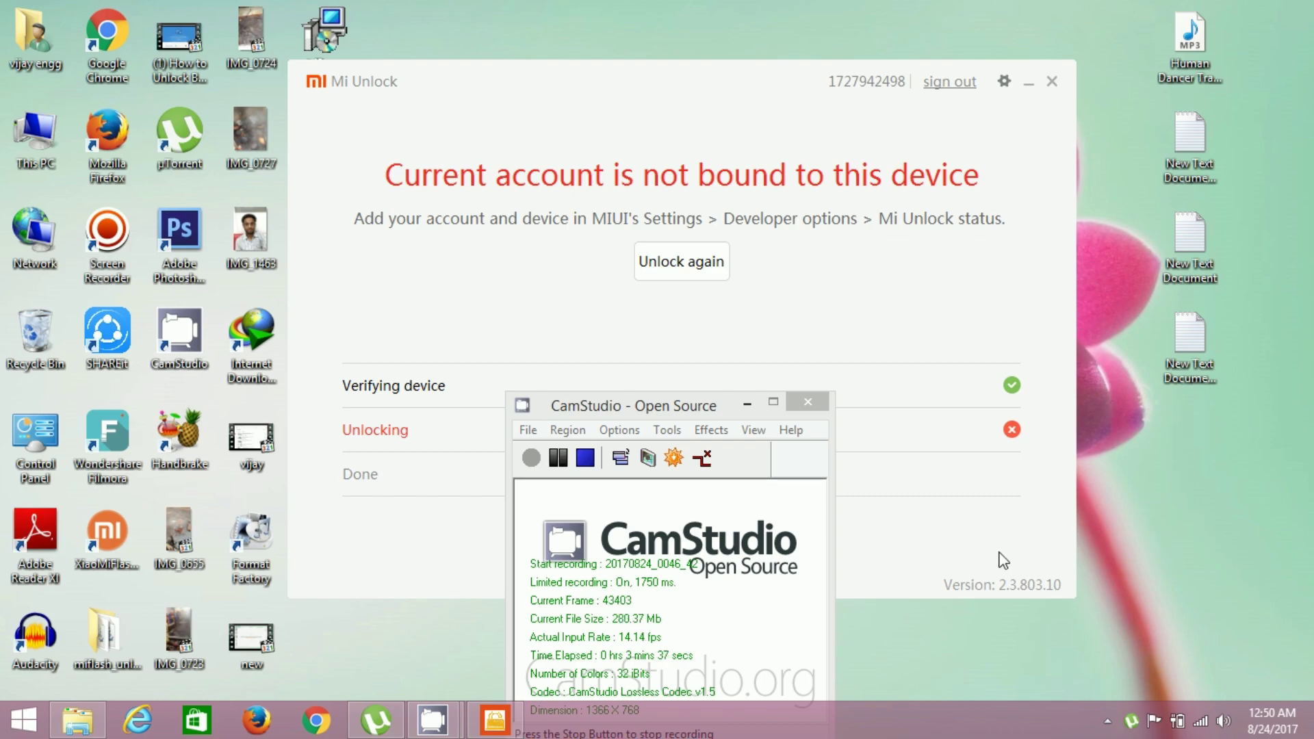